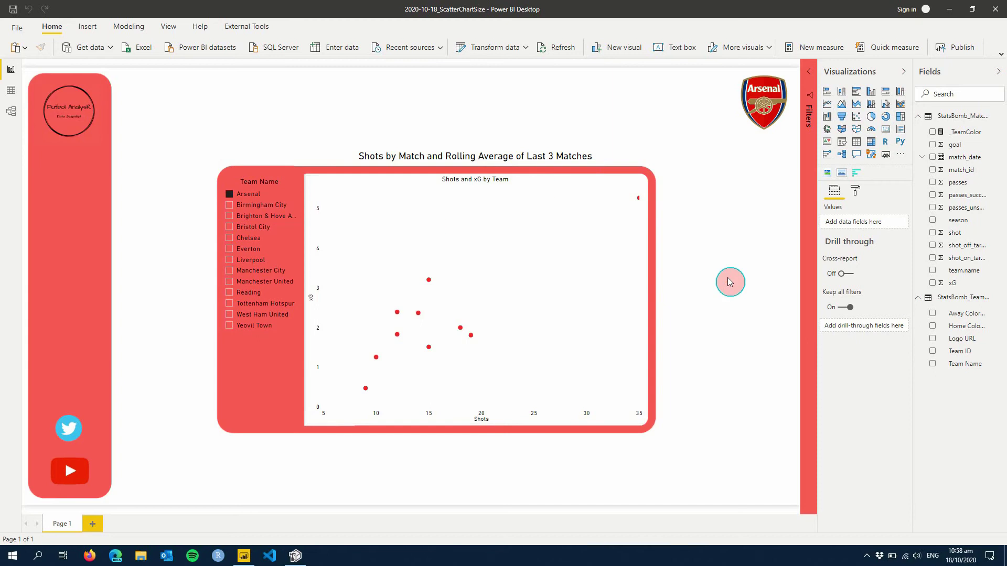
# Step: Delete the relationship between the match summary and team logos tables in Model view, then return to the report
pyautogui.click(729, 282)
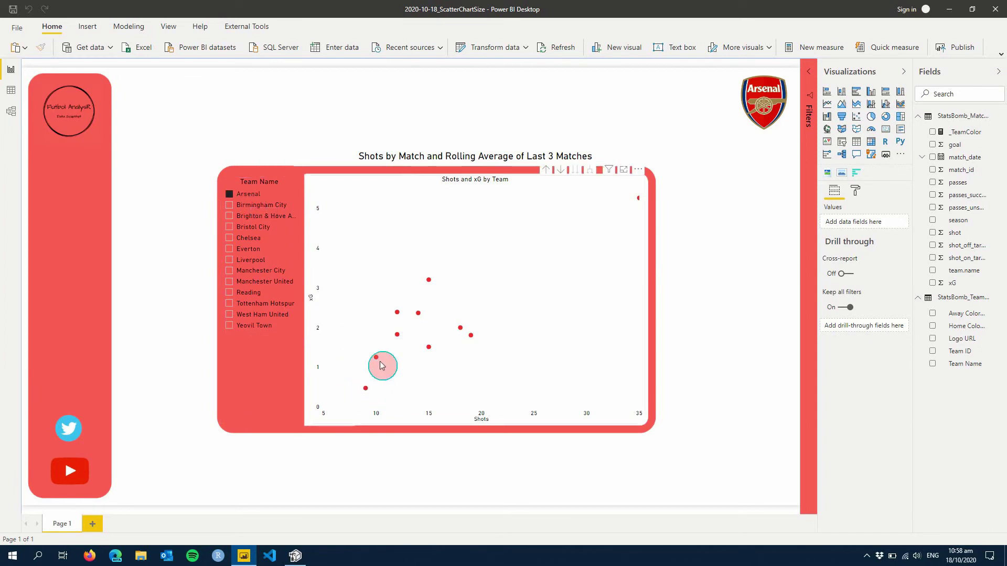
pyautogui.moveTo(411, 337)
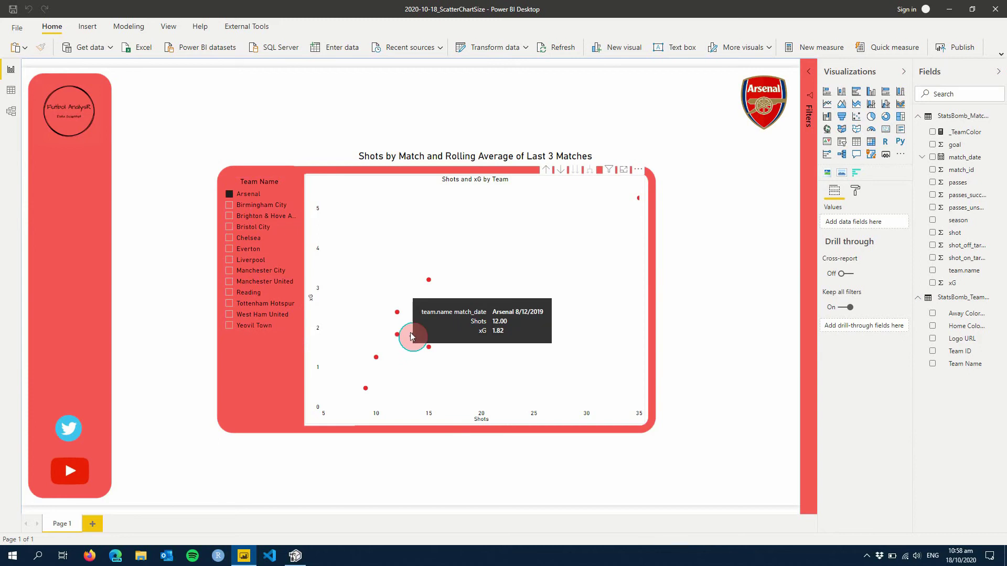
pyautogui.moveTo(423, 299)
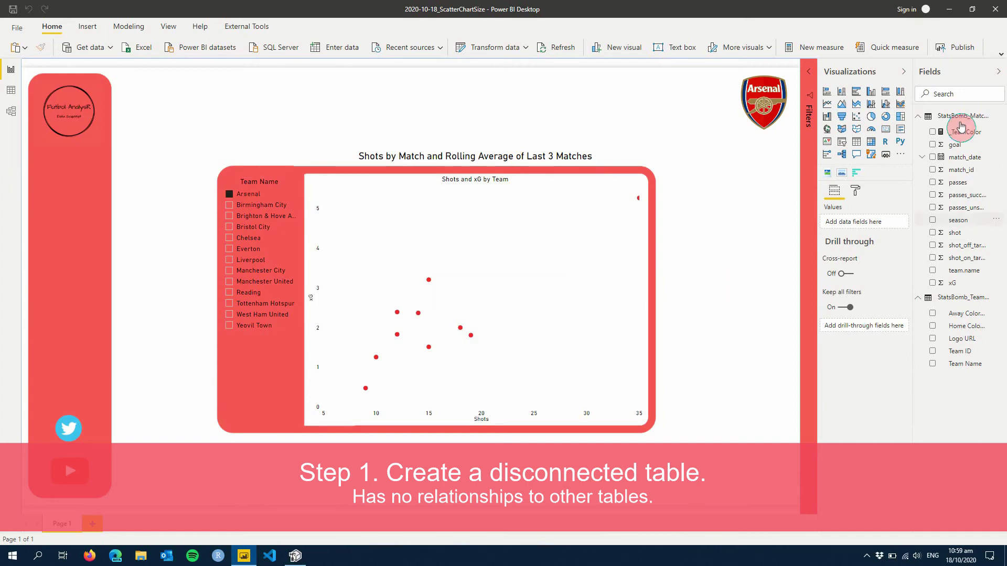
pyautogui.click(11, 111)
pyautogui.rightClick(154, 260)
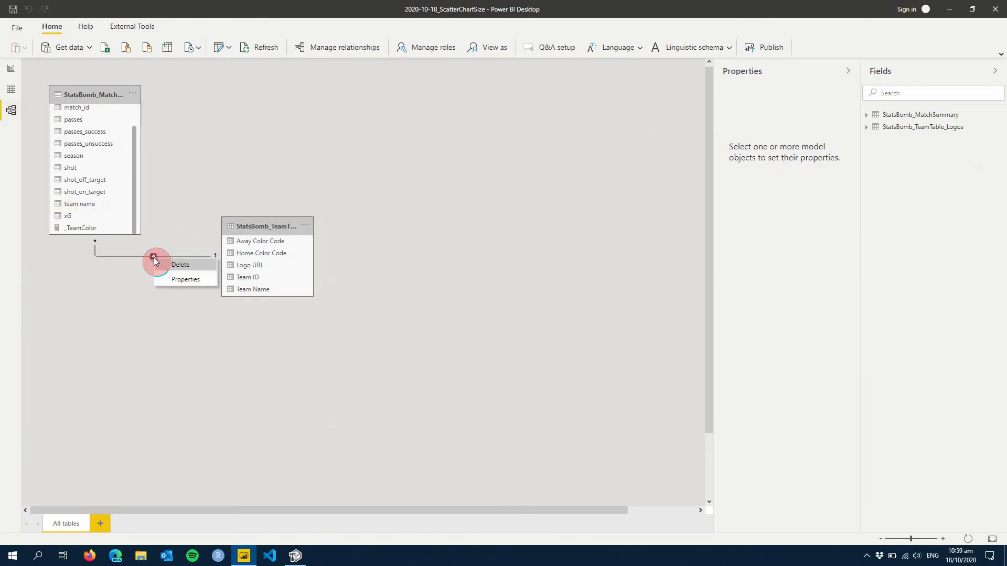
pyautogui.click(175, 276)
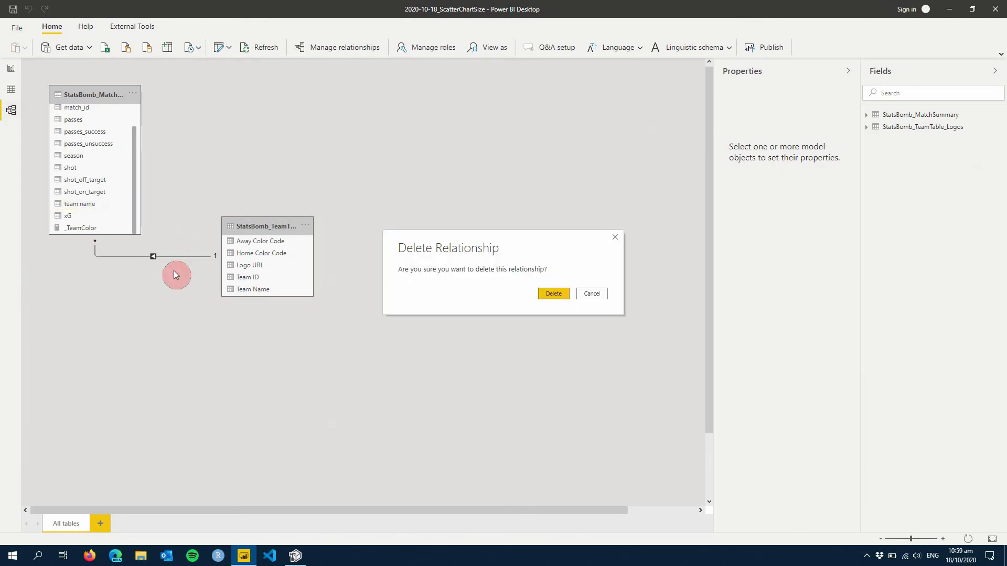
pyautogui.click(558, 298)
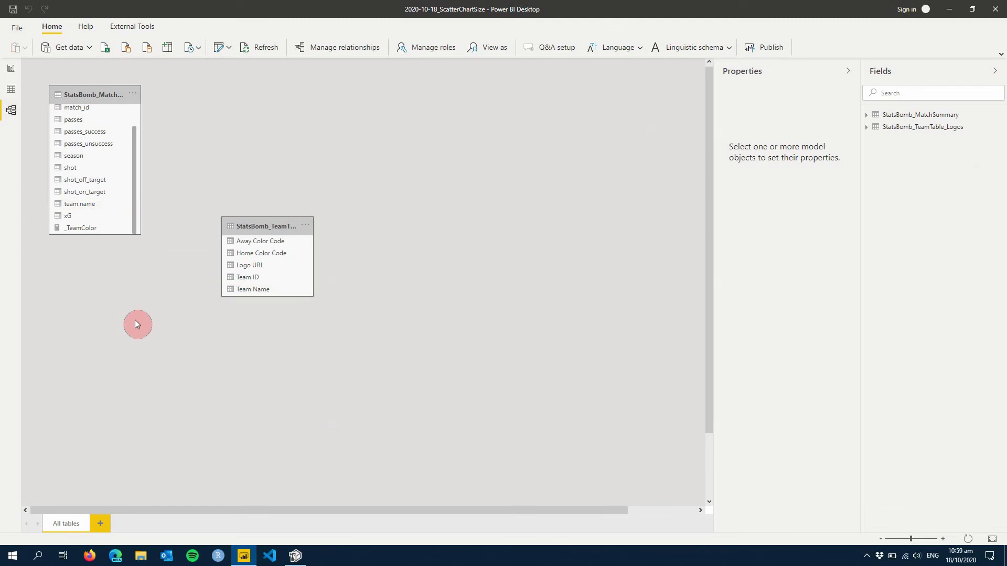
pyautogui.click(11, 69)
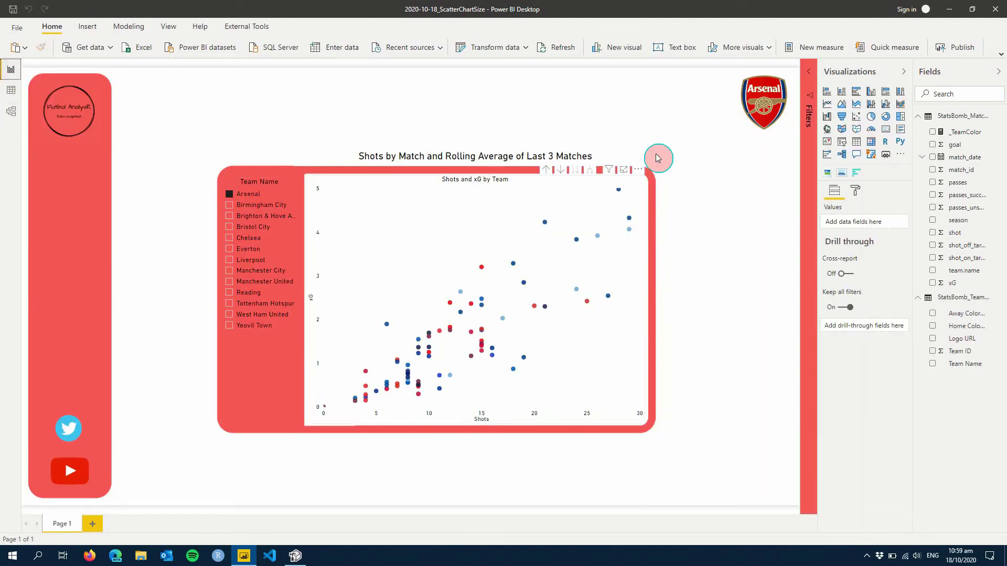
pyautogui.moveTo(411, 424)
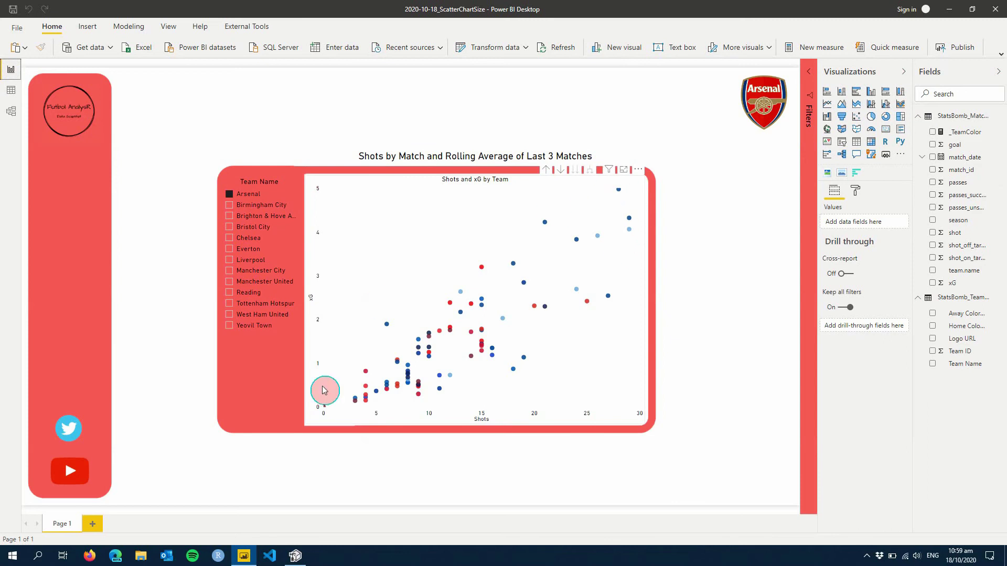
pyautogui.moveTo(533, 405)
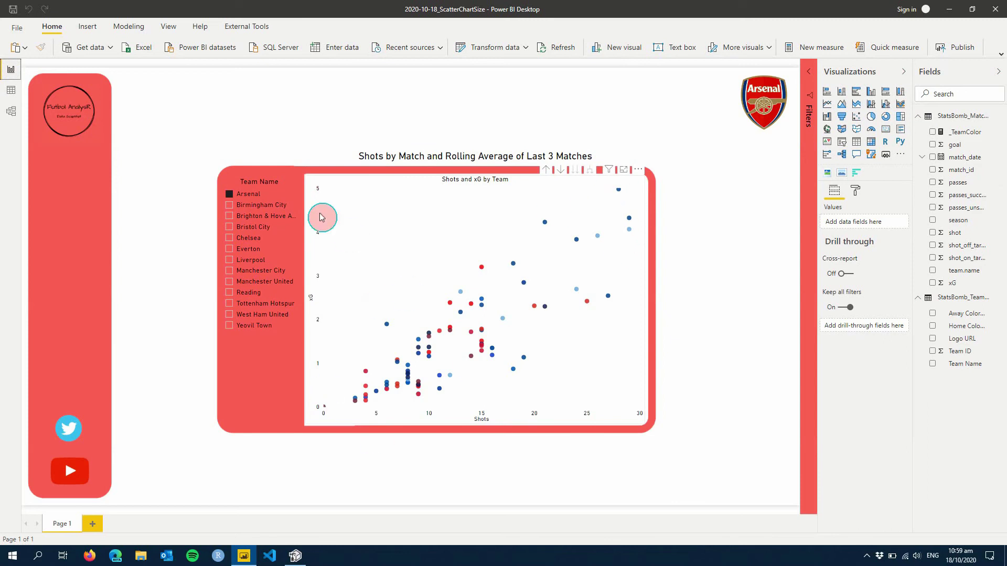
pyautogui.click(276, 209)
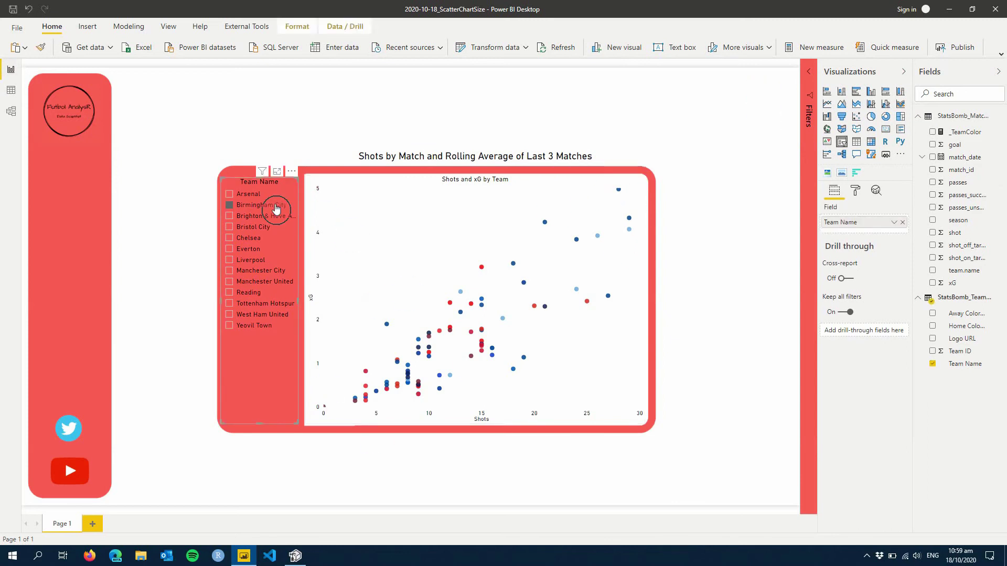
pyautogui.click(248, 195)
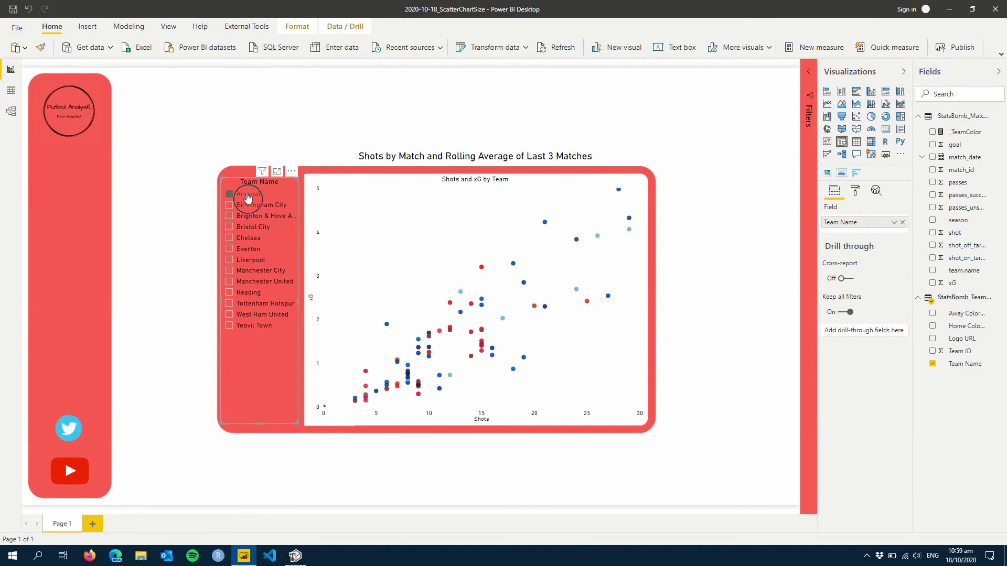
pyautogui.click(253, 227)
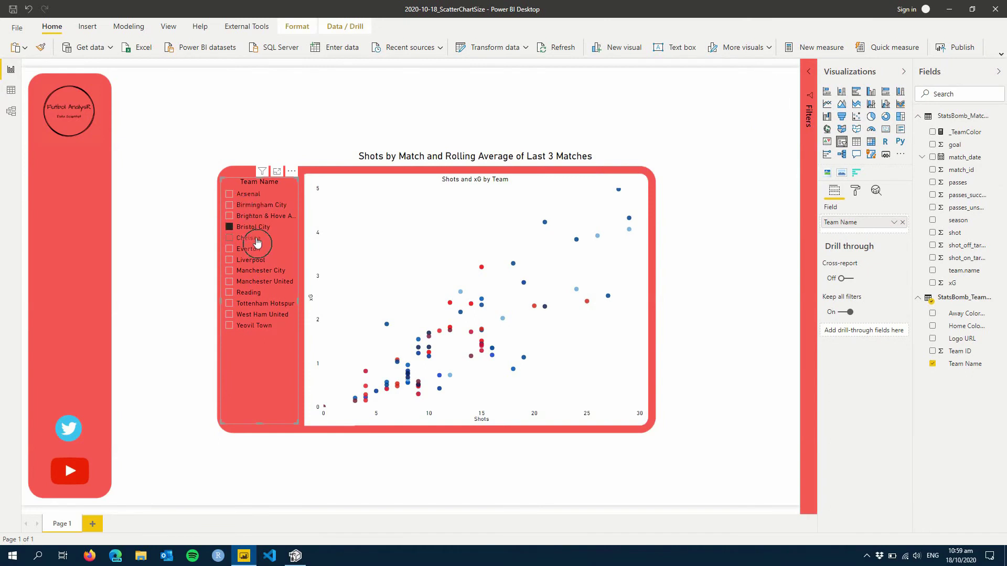
pyautogui.click(247, 196)
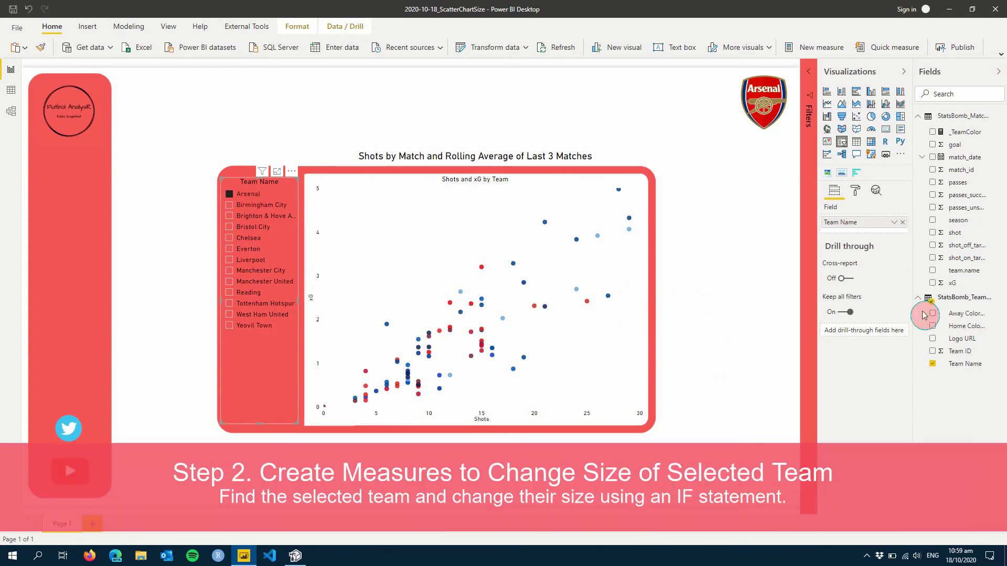
# Step: In Tabular Editor, add a new measure named SelectedTeam to the StatsBomb_TeamTable_Logos table
pyautogui.rightClick(945, 304)
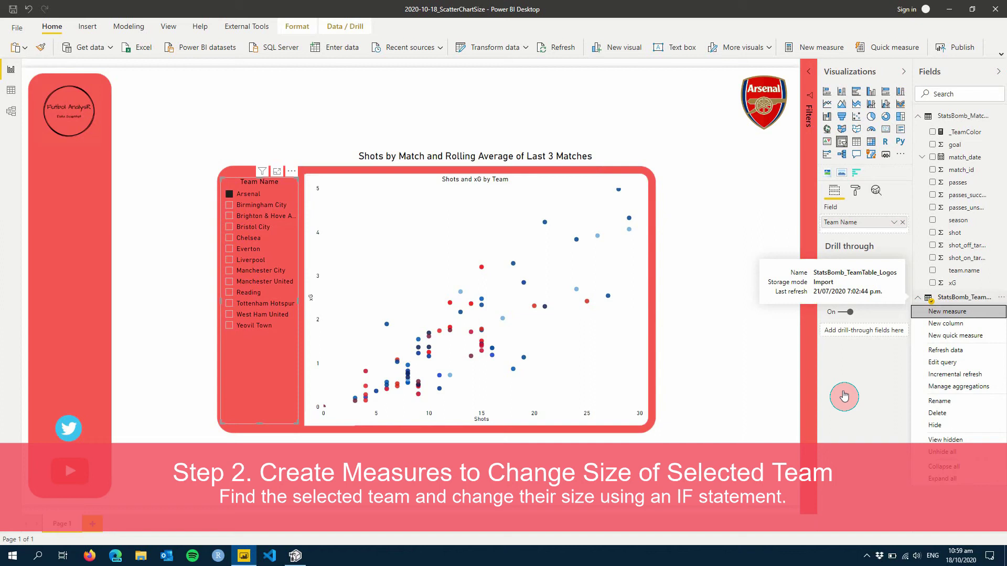
pyautogui.click(295, 556)
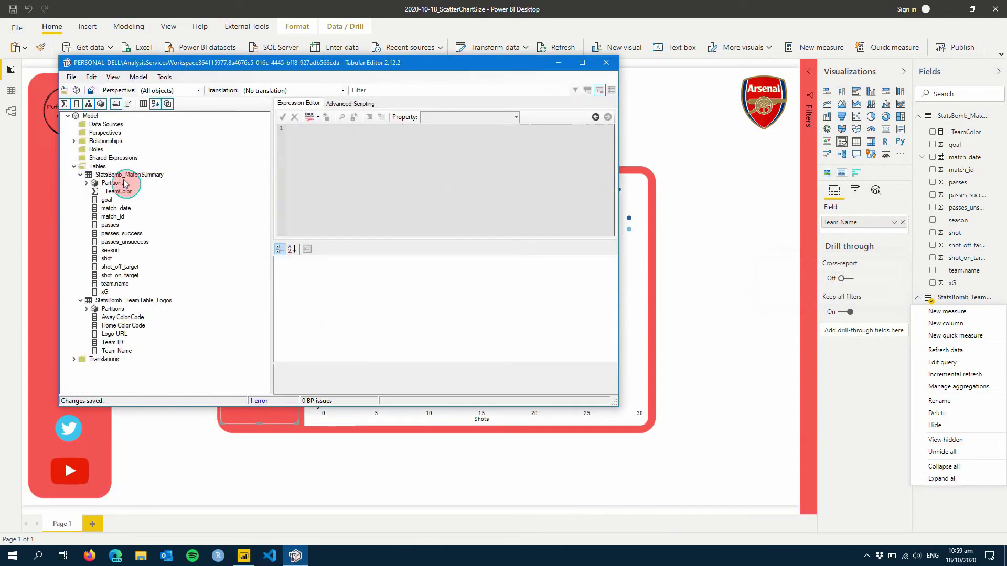
pyautogui.click(120, 304)
pyautogui.rightClick(119, 304)
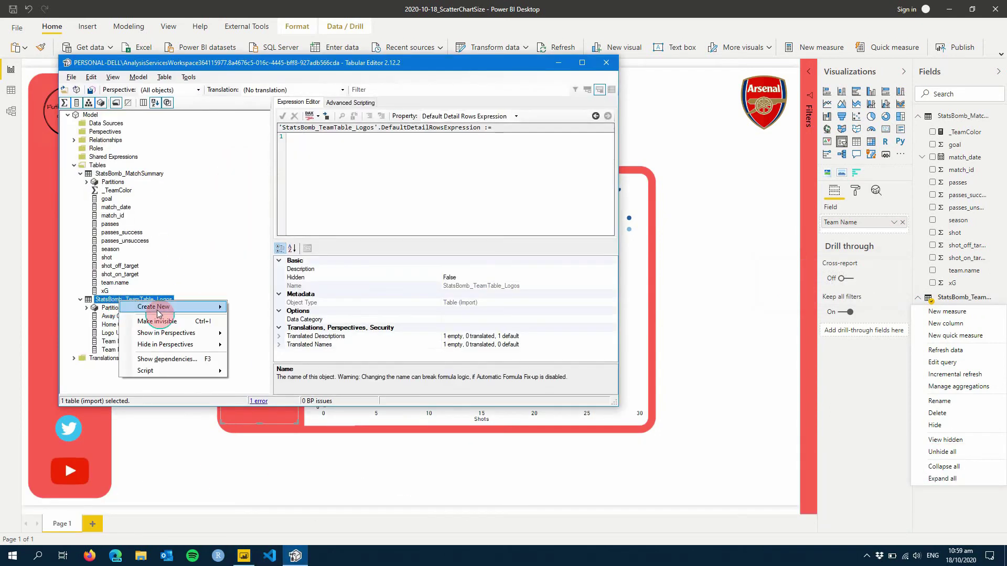
pyautogui.moveTo(192, 308)
pyautogui.click(252, 315)
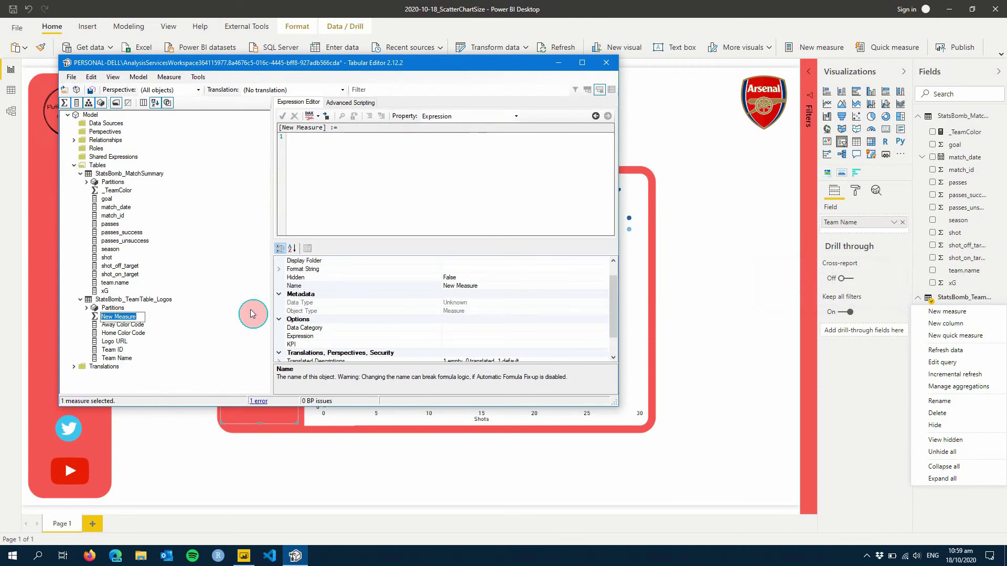
pyautogui.write('Selected Team')
pyautogui.press('Return')
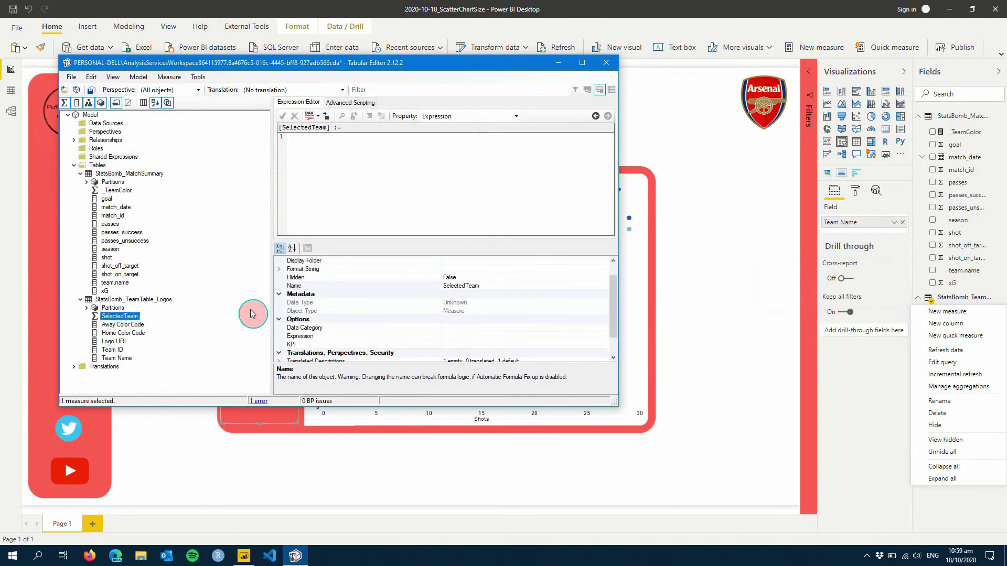
# Step: Define SelectedTeam as SELECTEDVALUE('StatsBomb_TeamTable_Logos'[Team Name]), format the DAX, and save
pyautogui.click(402, 160)
pyautogui.write('SEL')
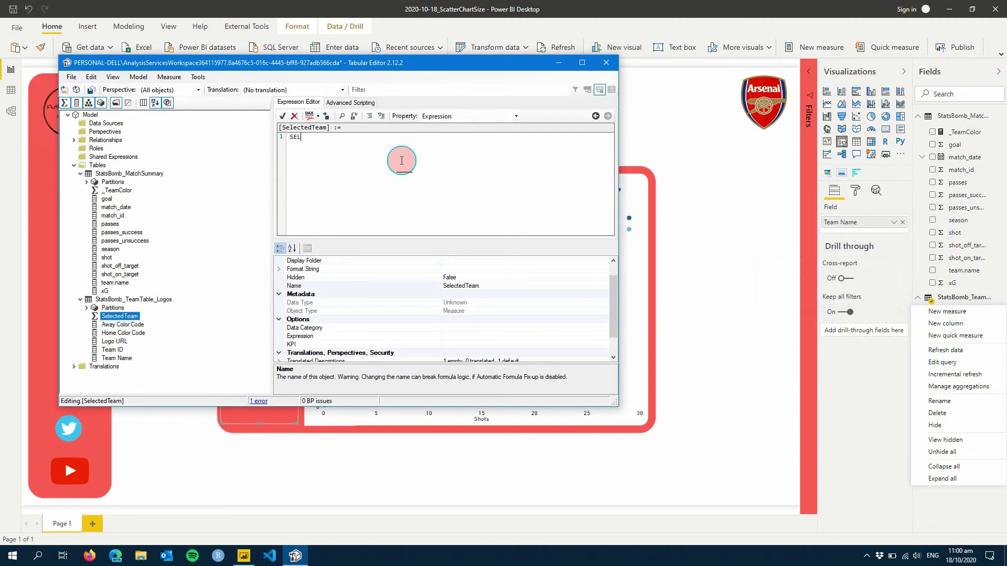
pyautogui.write('ECTEDVALUE')
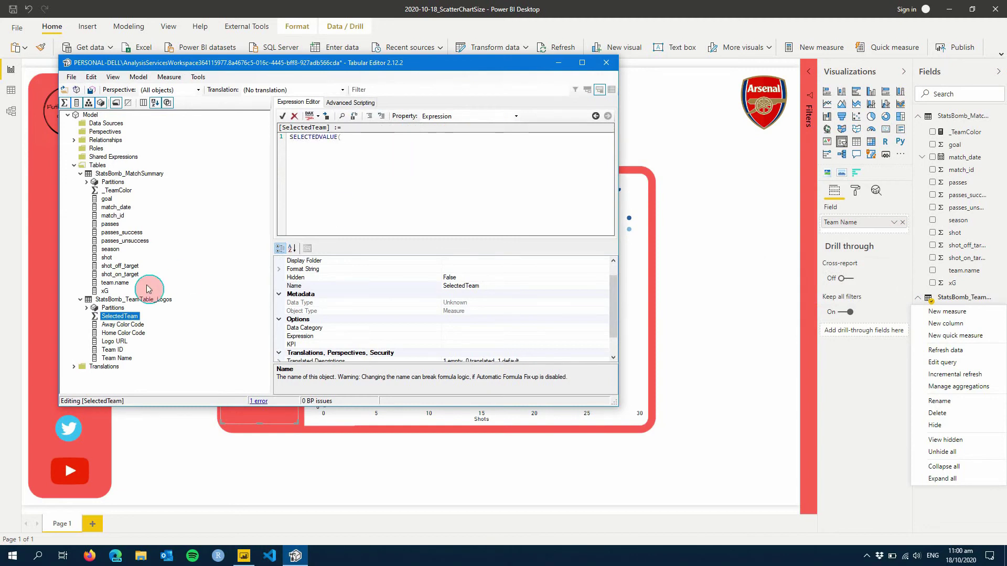
pyautogui.moveTo(118, 359); pyautogui.dragTo(400, 151)
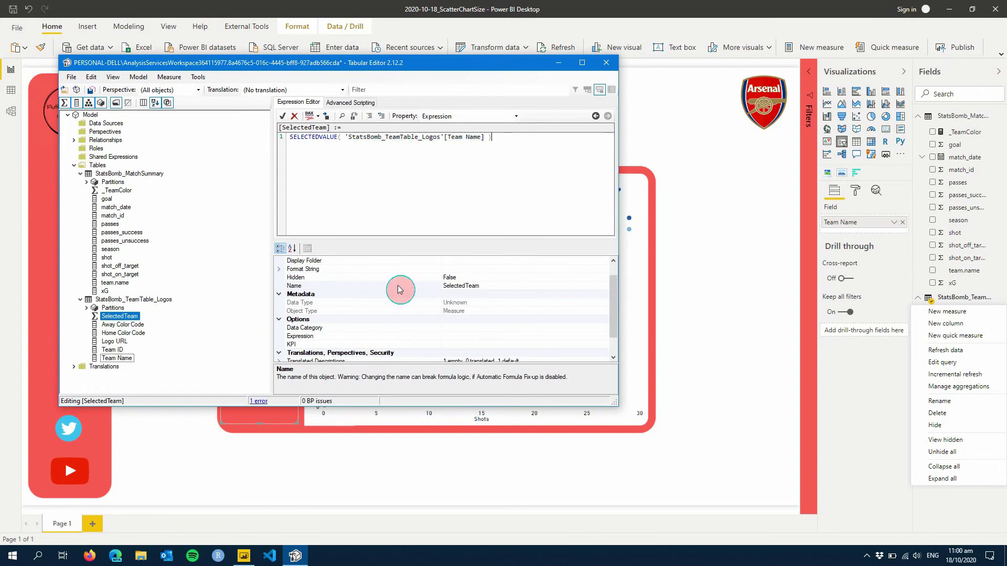
pyautogui.click(309, 116)
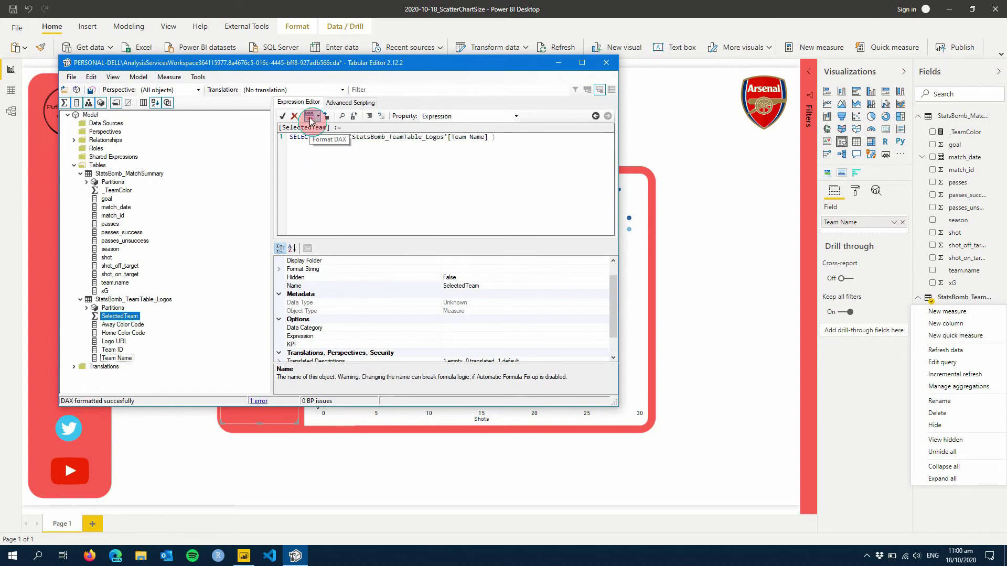
pyautogui.hotkey('ctrl', 's')
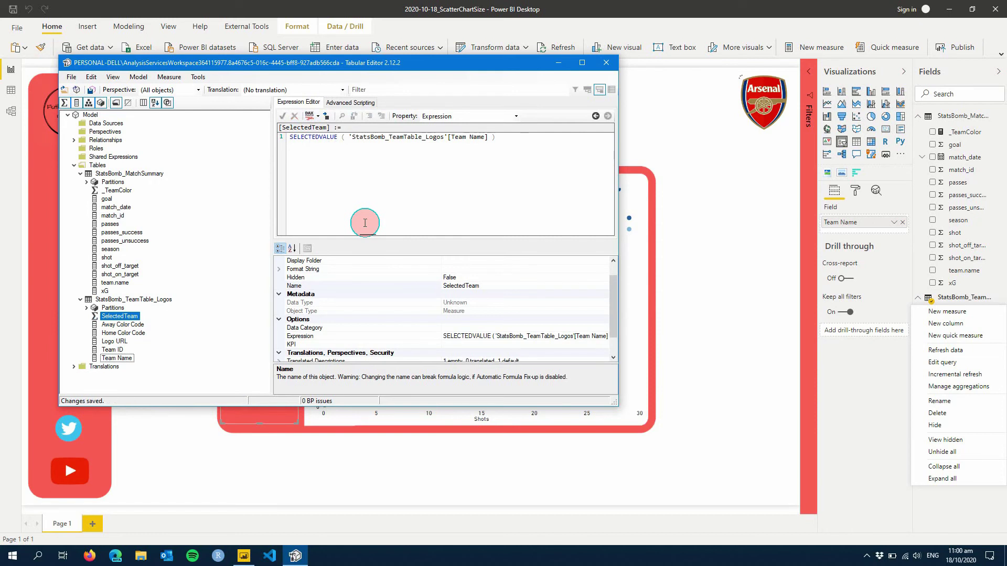
# Step: Add a new measure named _ScatterSize to the match summary table
pyautogui.rightClick(131, 174)
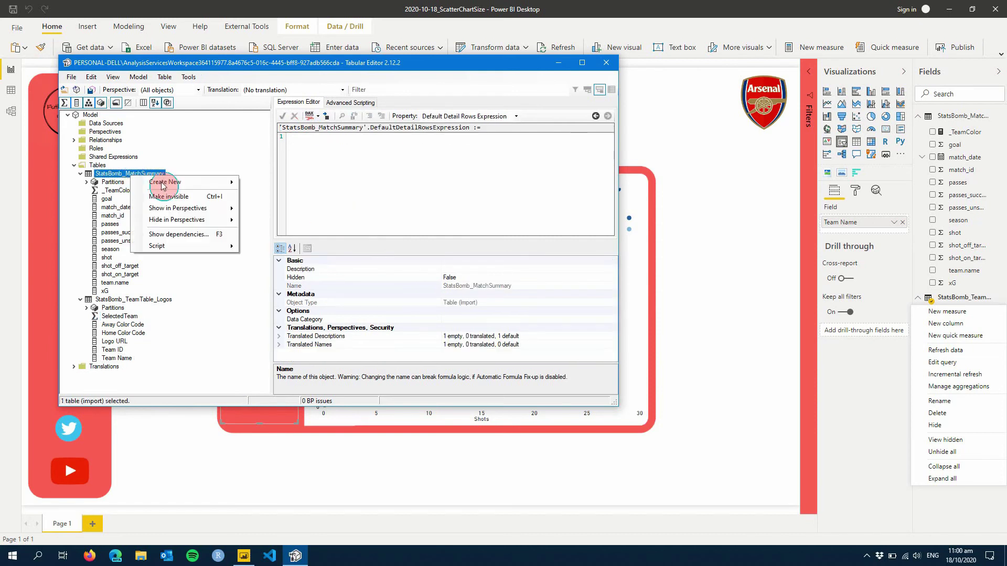
pyautogui.moveTo(173, 182)
pyautogui.click(278, 182)
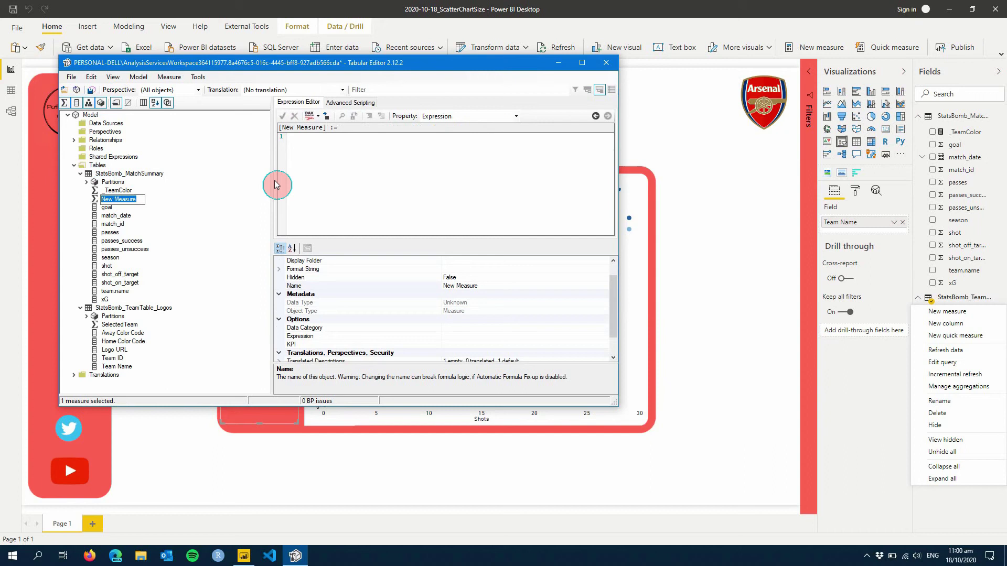
pyautogui.write('_ScatterSize')
pyautogui.press('Return')
# Step: Write _ScatterSize as VAR team = SelectedTeam, IF team.name = team then 2 else 0.25, format, and save
pyautogui.click(384, 179)
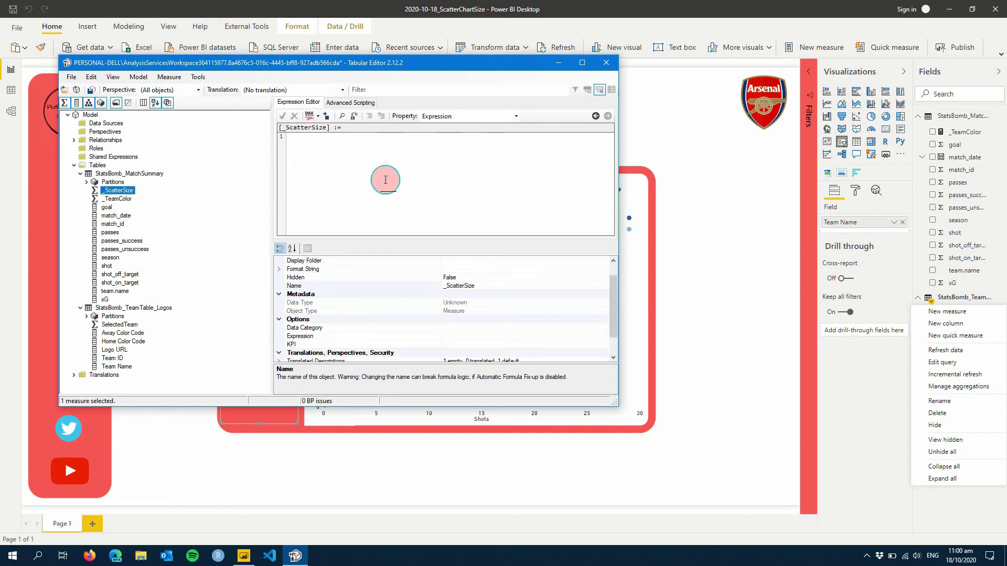
pyautogui.write('VAR team =')
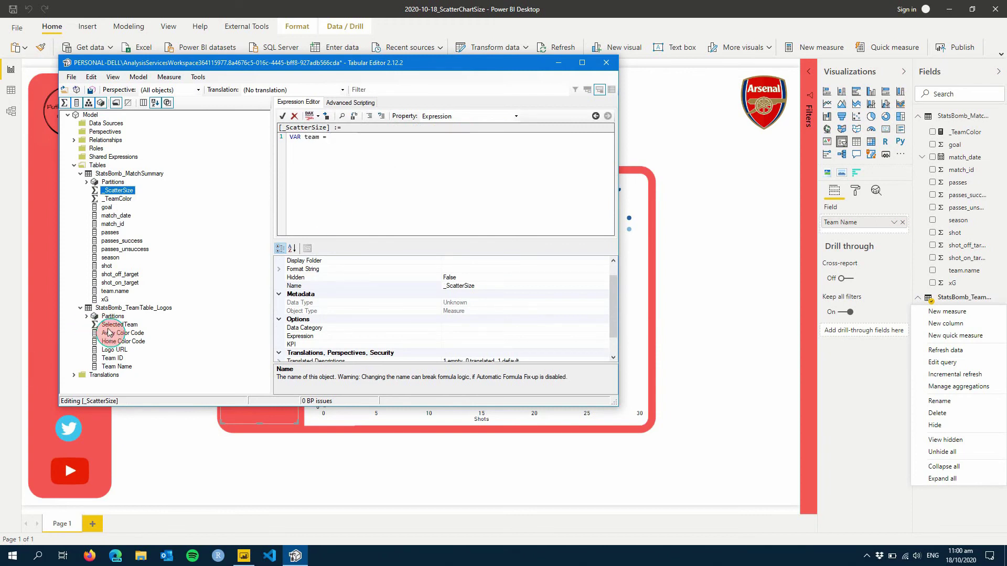
pyautogui.moveTo(108, 326); pyautogui.dragTo(395, 147)
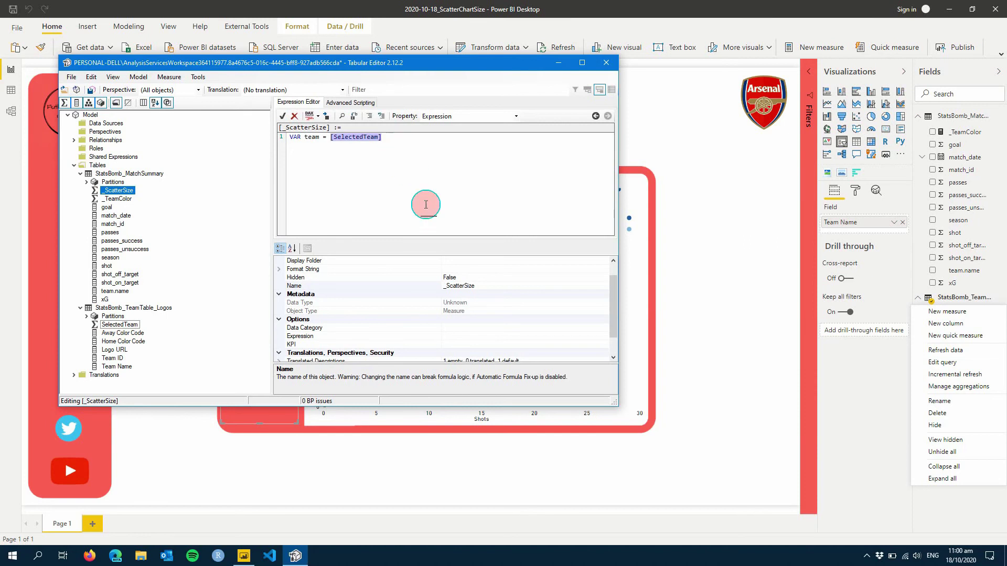
pyautogui.click(427, 208)
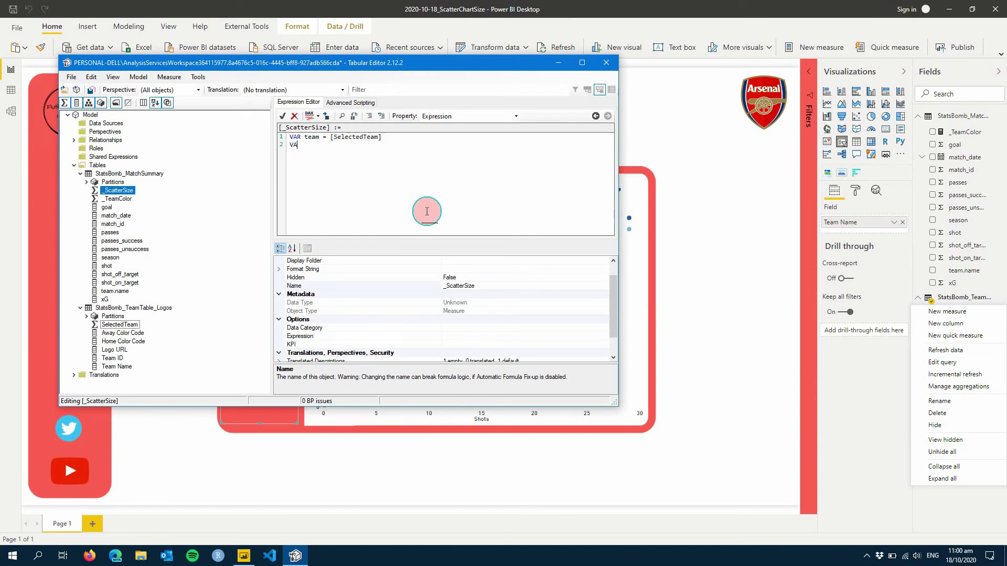
pyautogui.write('VAR sz')
pyautogui.press('BackSpace')
pyautogui.moveTo(116, 291); pyautogui.dragTo(390, 152)
pyautogui.write('= ')
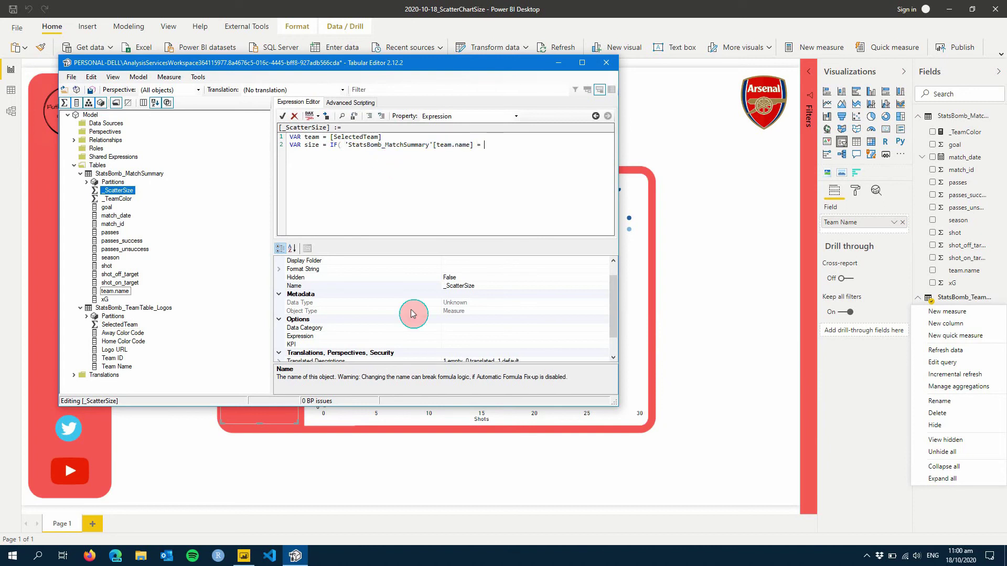
pyautogui.write('team')
pyautogui.write(', 2, 0.')
pyautogui.write('25) ')
pyautogui.write('RETURN ')
pyautogui.write('size')
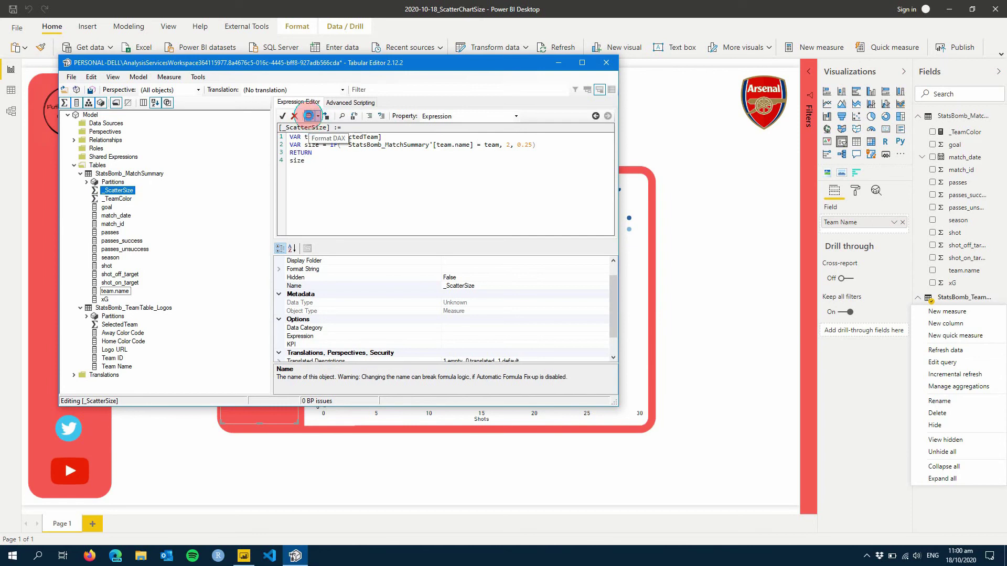
pyautogui.click(309, 116)
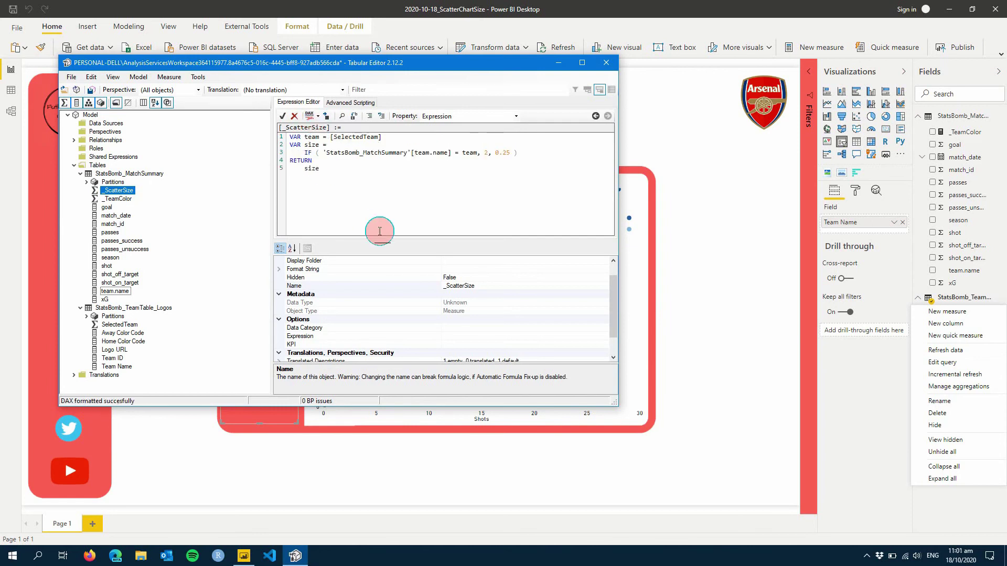
pyautogui.hotkey('ctrl', 's')
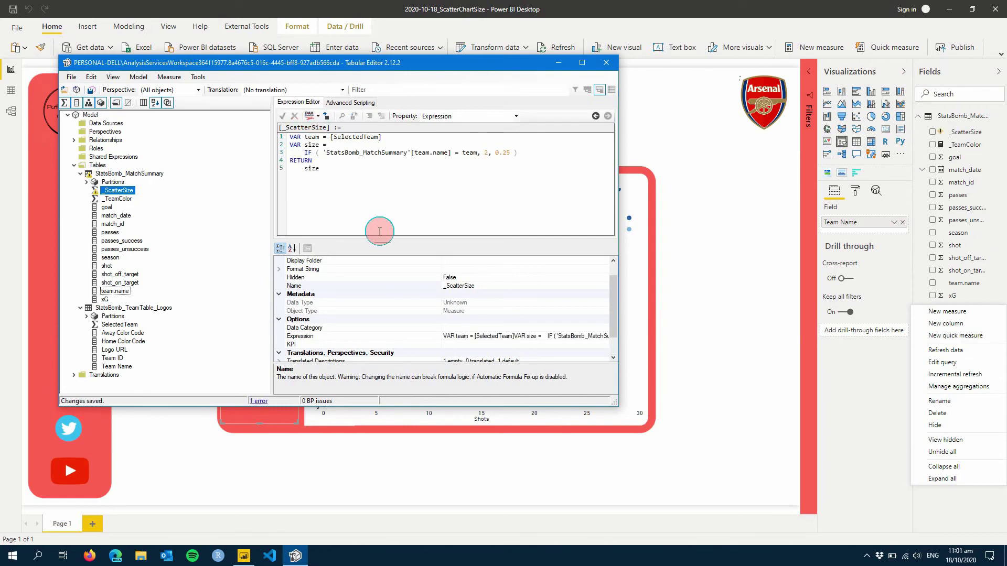
# Step: Change _ScatterSize's condition to MIN('StatsBomb_MatchSummary'[team.name]) in the formula bar and commit it
pyautogui.click(711, 300)
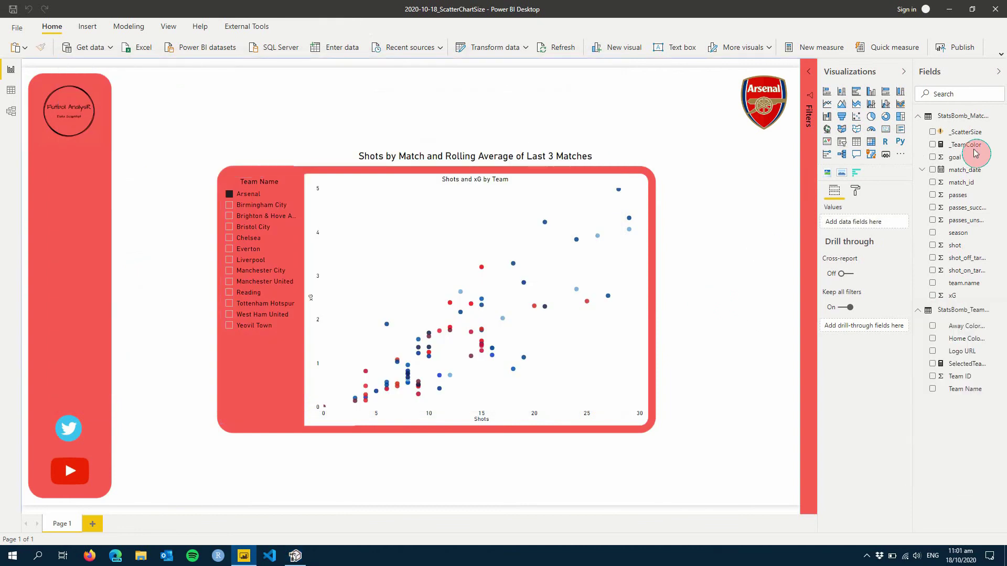
pyautogui.click(962, 132)
pyautogui.click(444, 108)
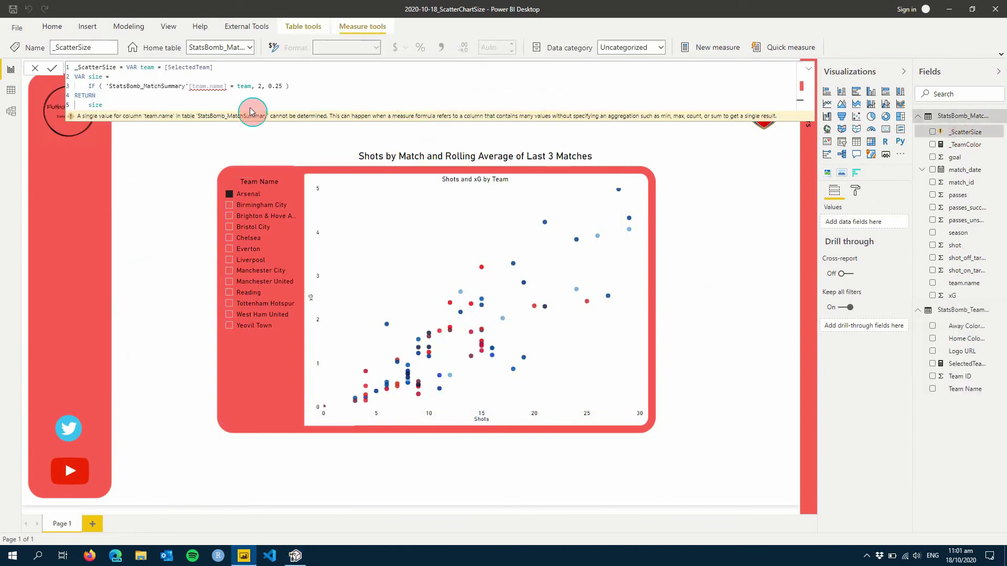
pyautogui.write('MIN(')
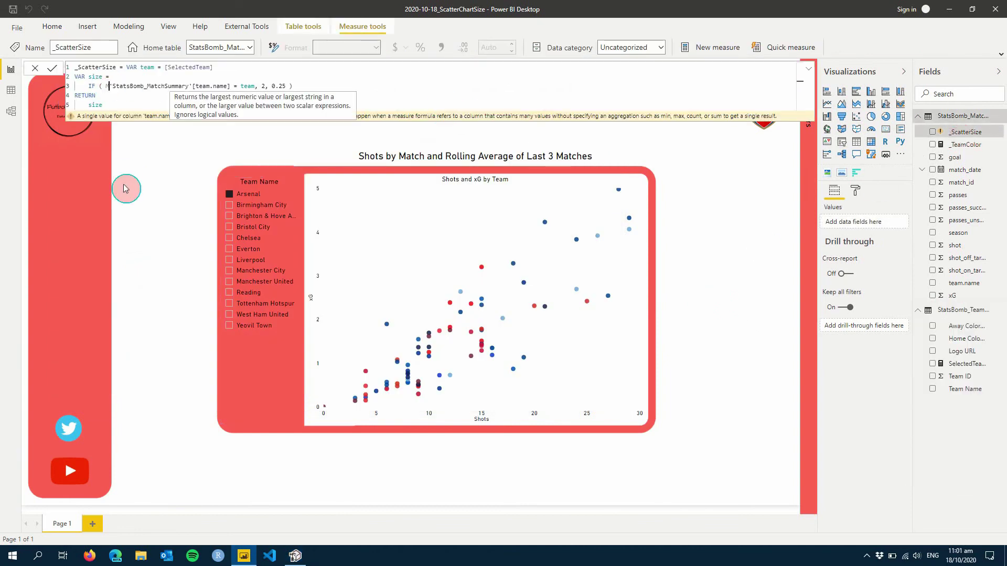
pyautogui.press('Escape')
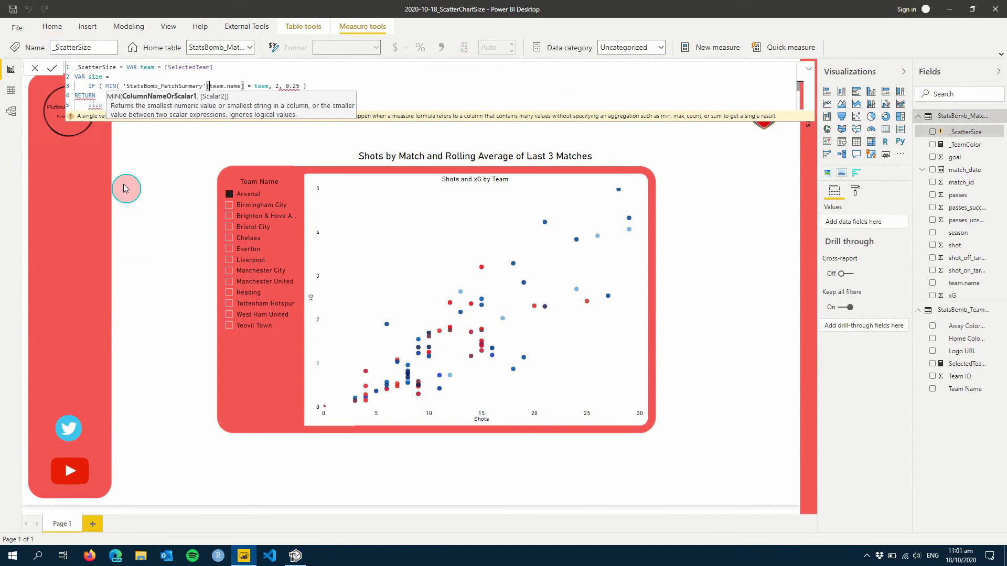
pyautogui.hotkey('ctrl', 'Right')
pyautogui.hotkey('ctrl', 'Right')
pyautogui.hotkey('ctrl', 'Right')
pyautogui.write(')')
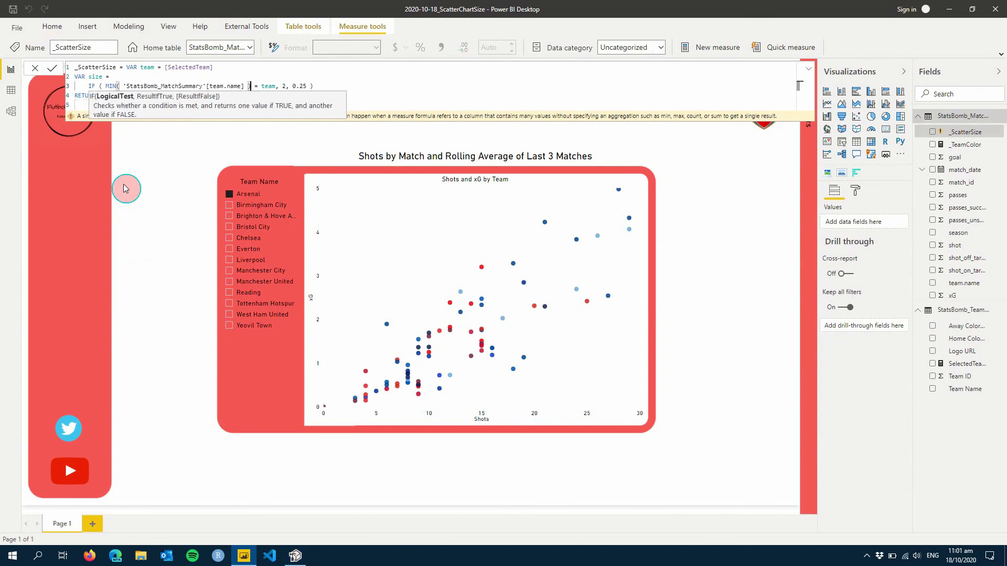
pyautogui.click(334, 89)
pyautogui.click(788, 283)
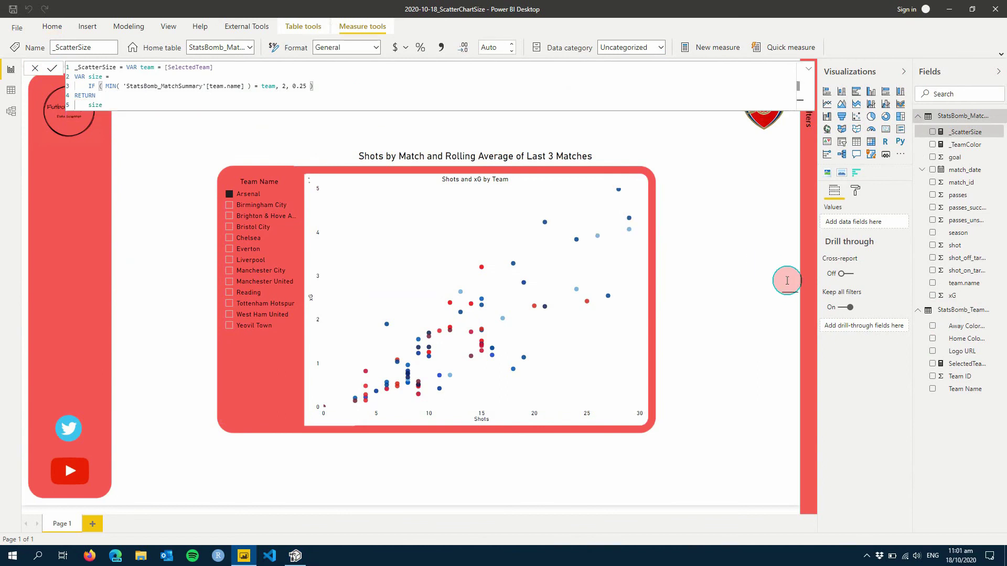
# Step: Put _ScatterSize in the scatter chart's Size well and lower the Shapes marker size to -25
pyautogui.click(542, 217)
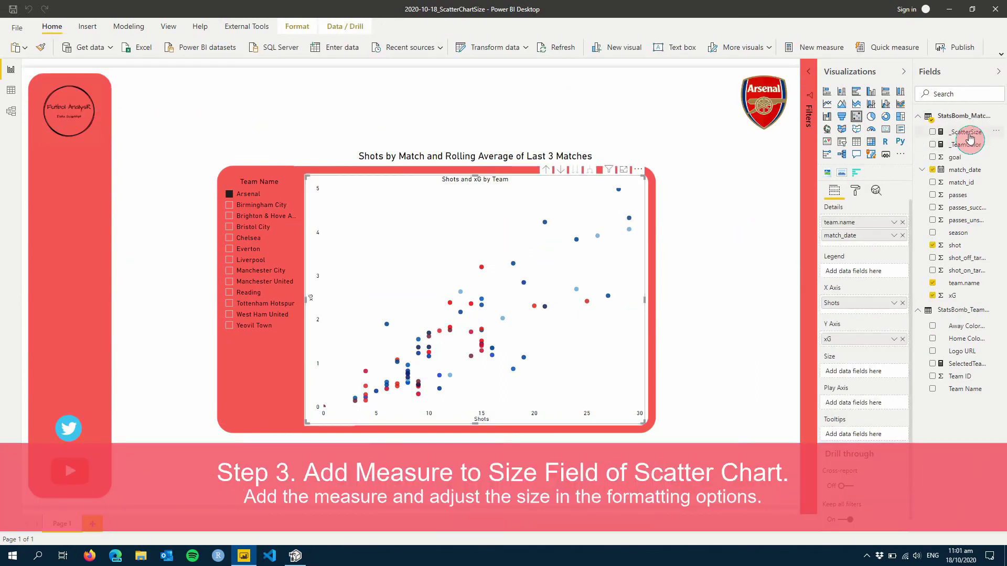
pyautogui.moveTo(969, 139); pyautogui.dragTo(872, 376)
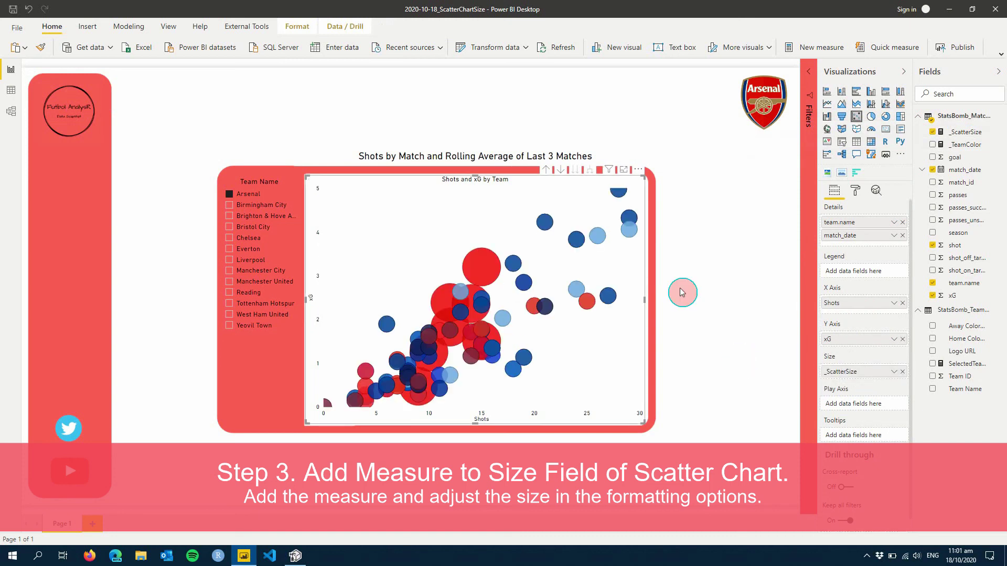
pyautogui.click(864, 194)
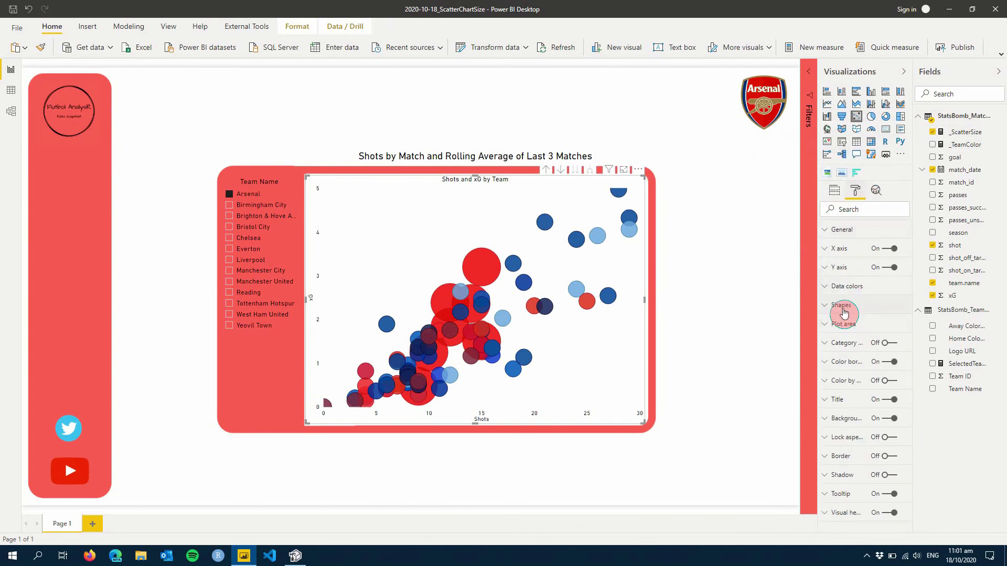
pyautogui.click(842, 307)
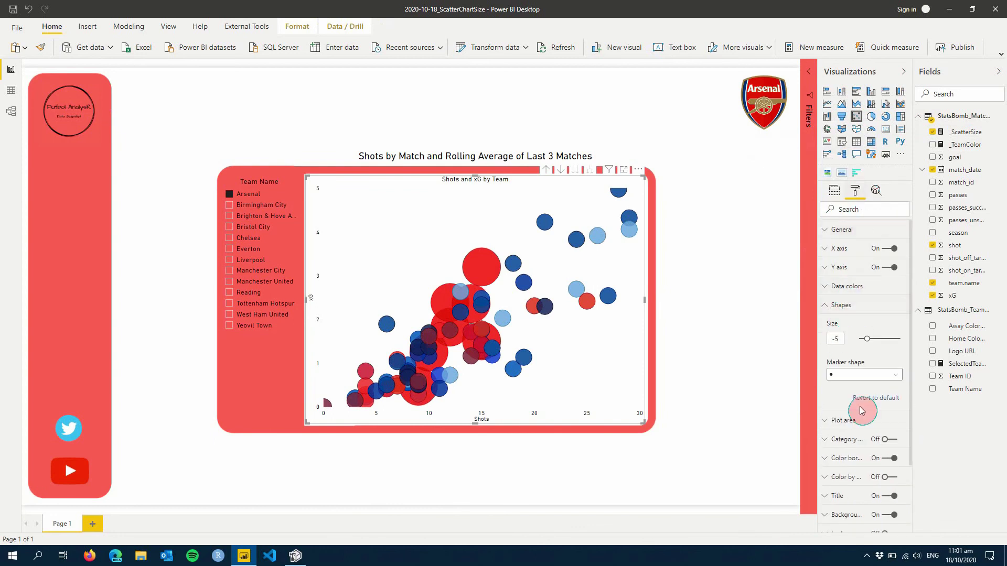
pyautogui.press('Left')
pyautogui.press('Left')
pyautogui.press('Left')
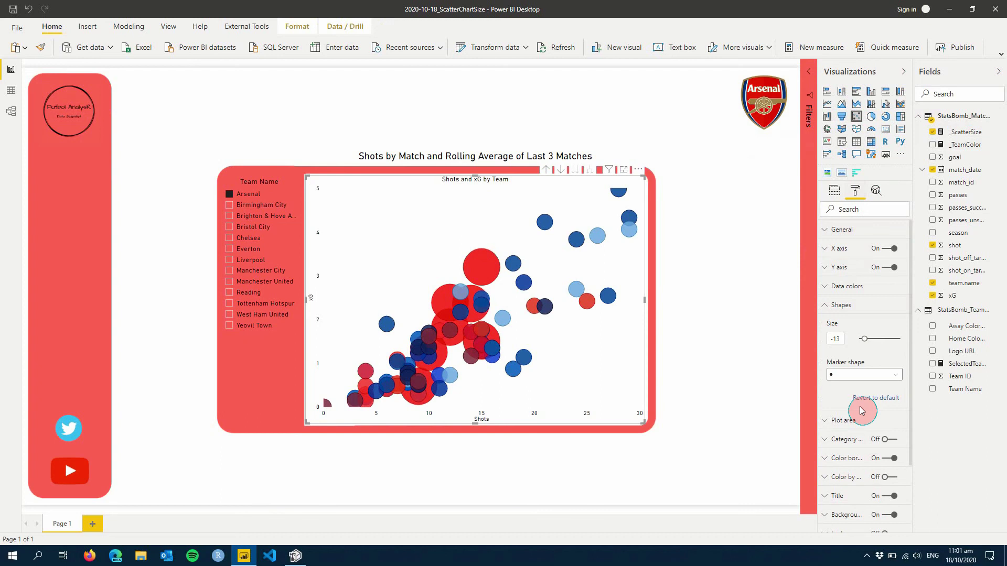
pyautogui.press('Left')
pyautogui.press('Left')
pyautogui.press('Left')
pyautogui.press('Left')
pyautogui.press('Left')
pyautogui.press('Left')
pyautogui.press('Left')
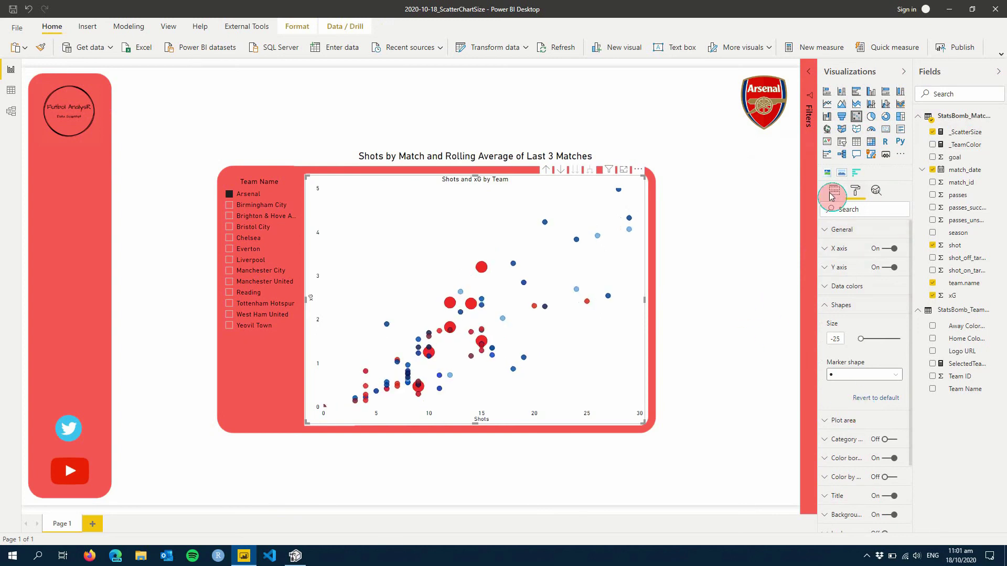
pyautogui.click(848, 305)
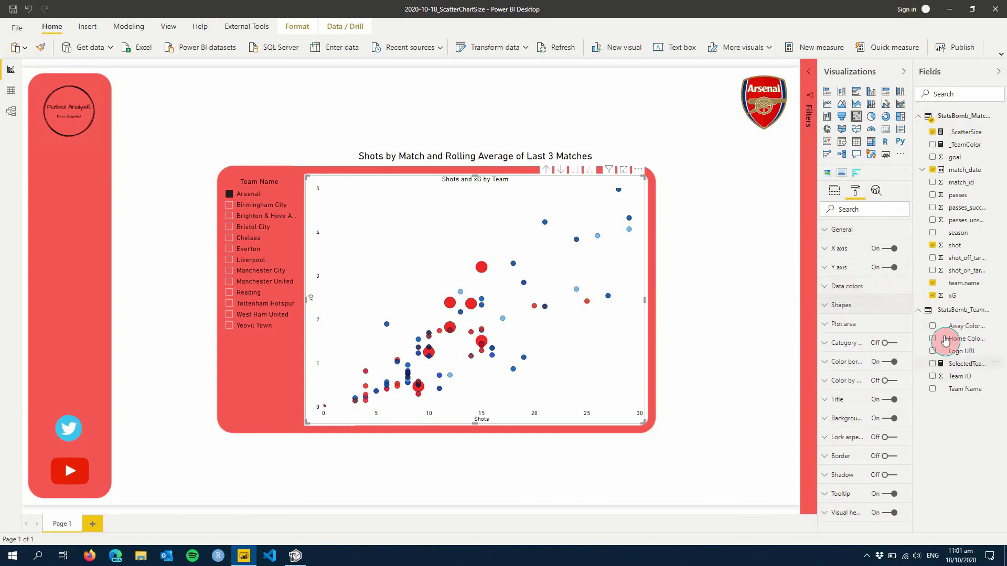
pyautogui.click(704, 305)
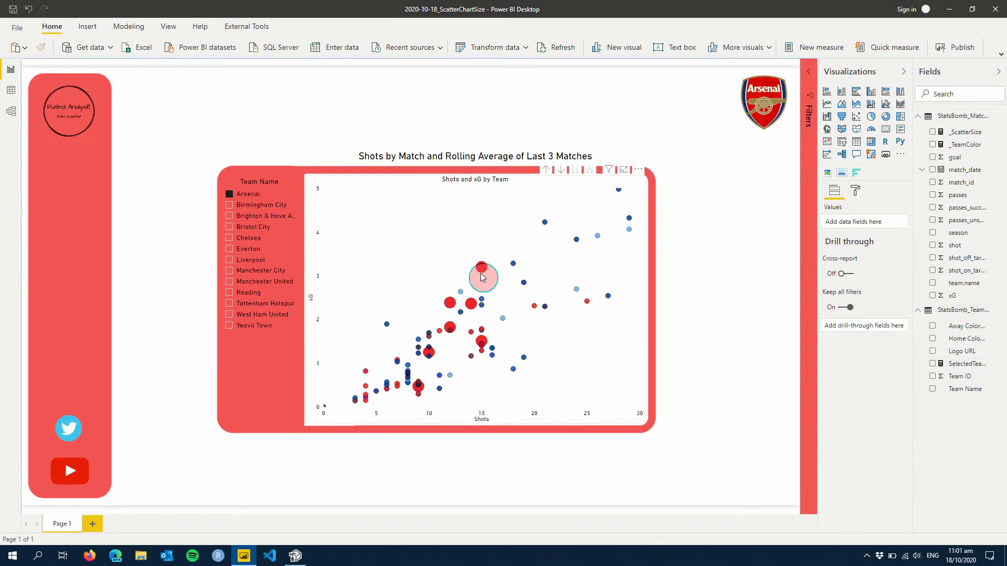
pyautogui.click(245, 206)
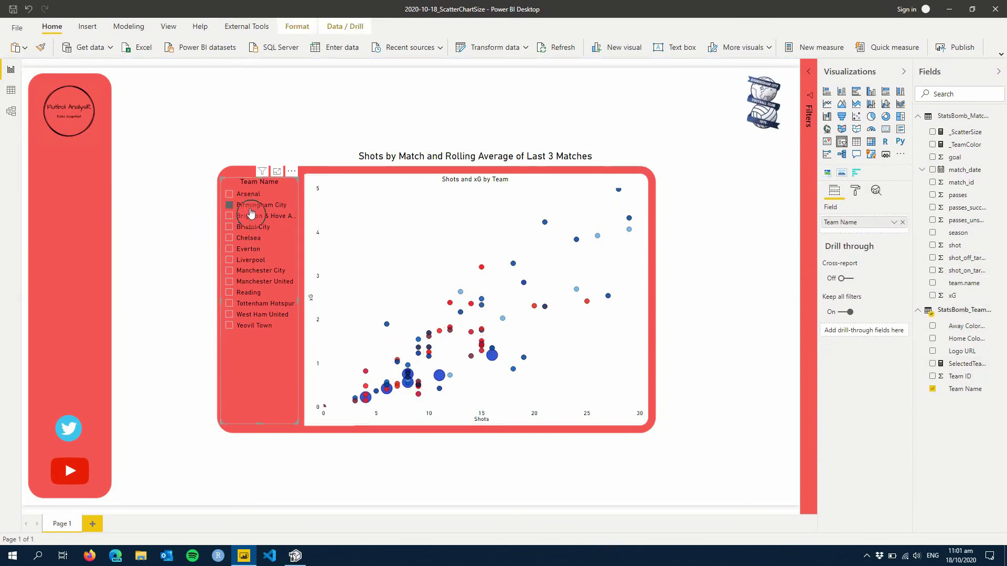
pyautogui.click(254, 217)
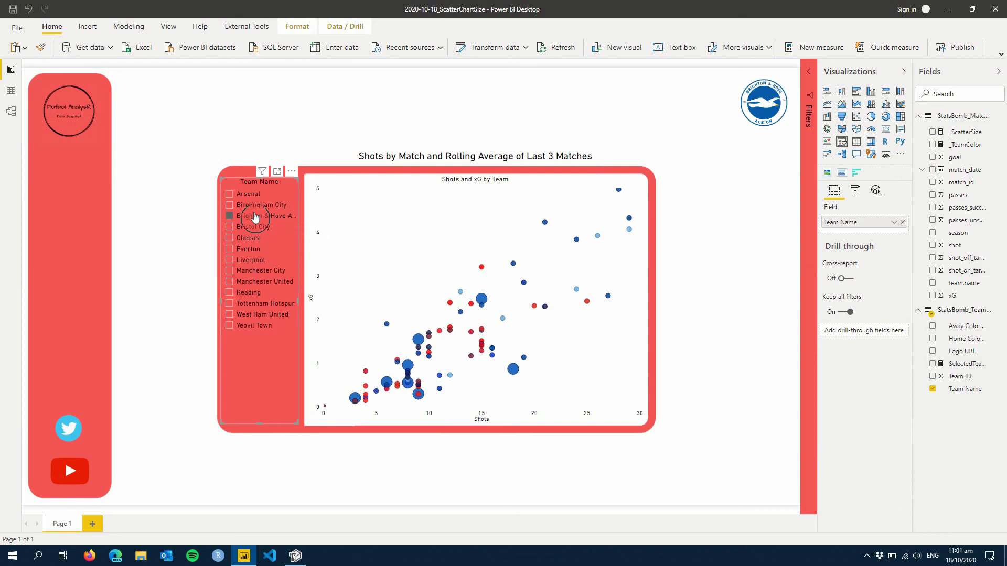
pyautogui.click(254, 227)
pyautogui.click(254, 238)
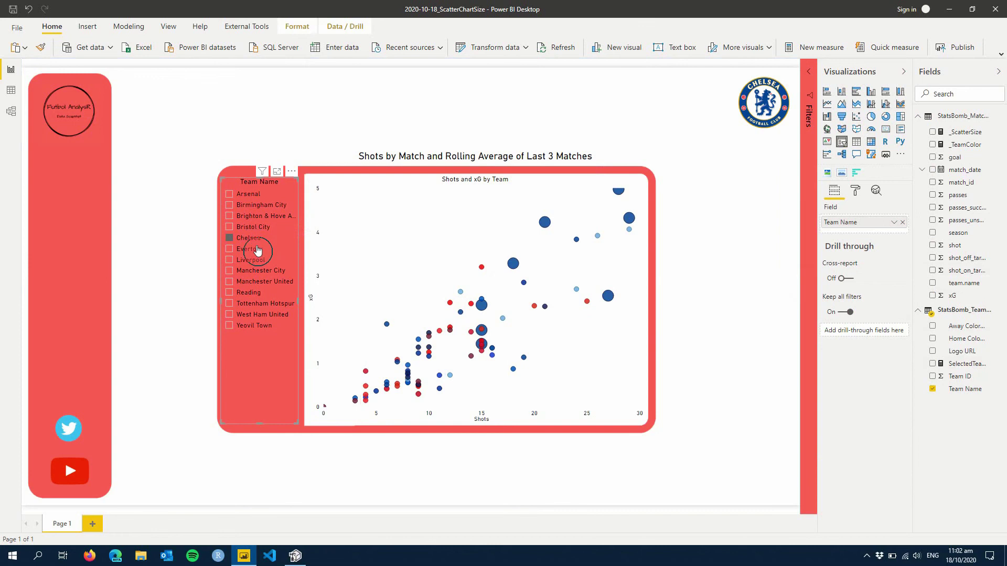
pyautogui.click(259, 261)
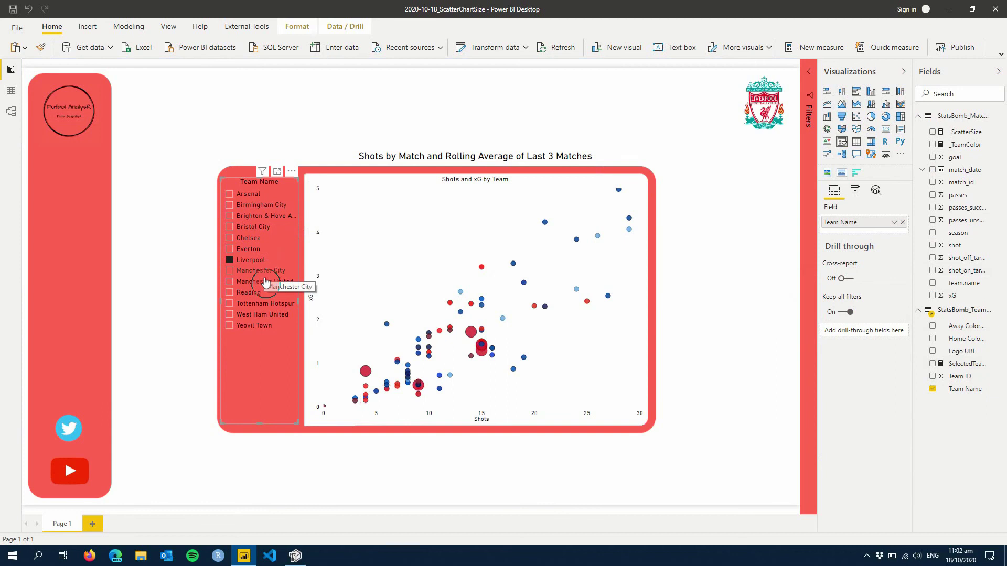
pyautogui.click(259, 242)
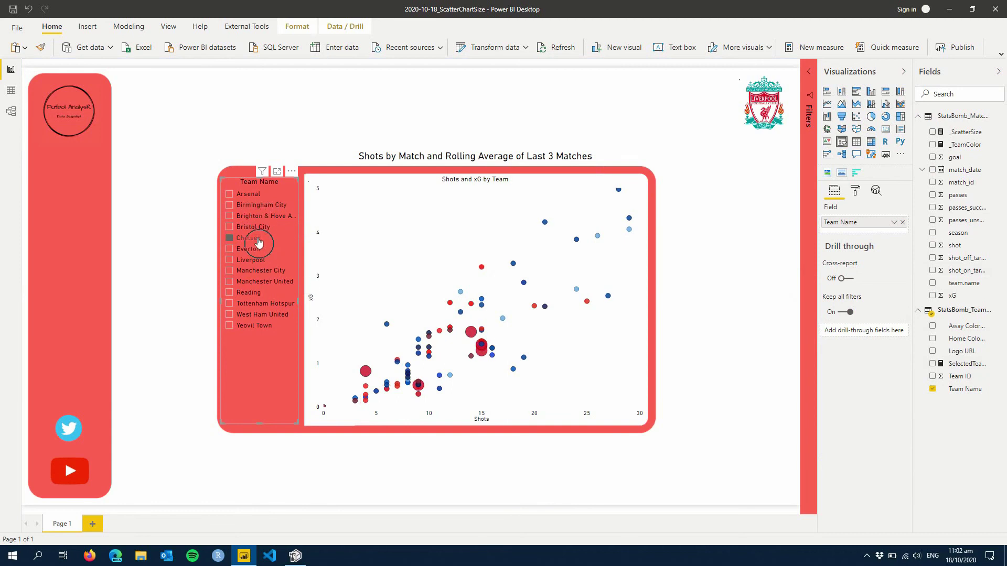
pyautogui.click(266, 274)
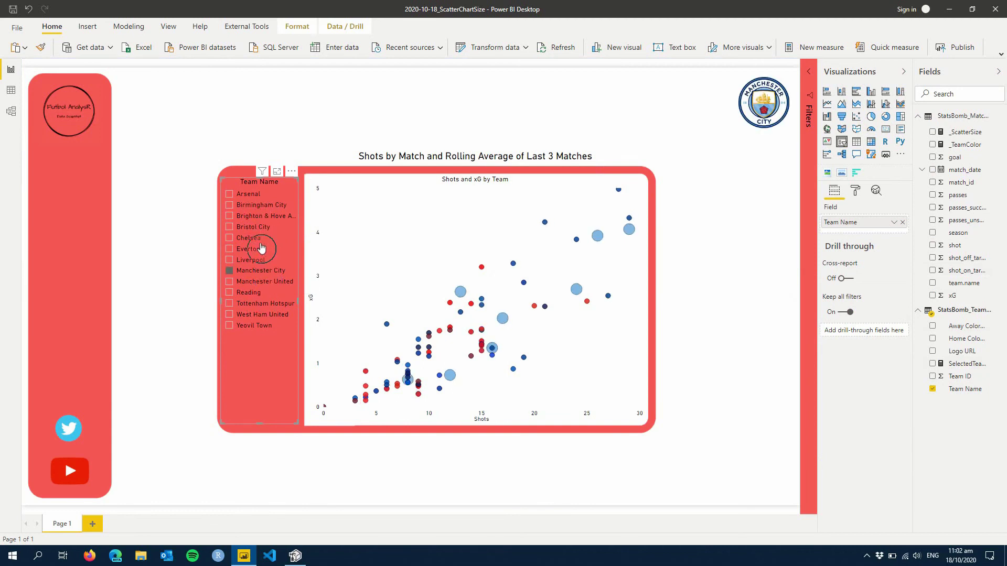
pyautogui.click(251, 196)
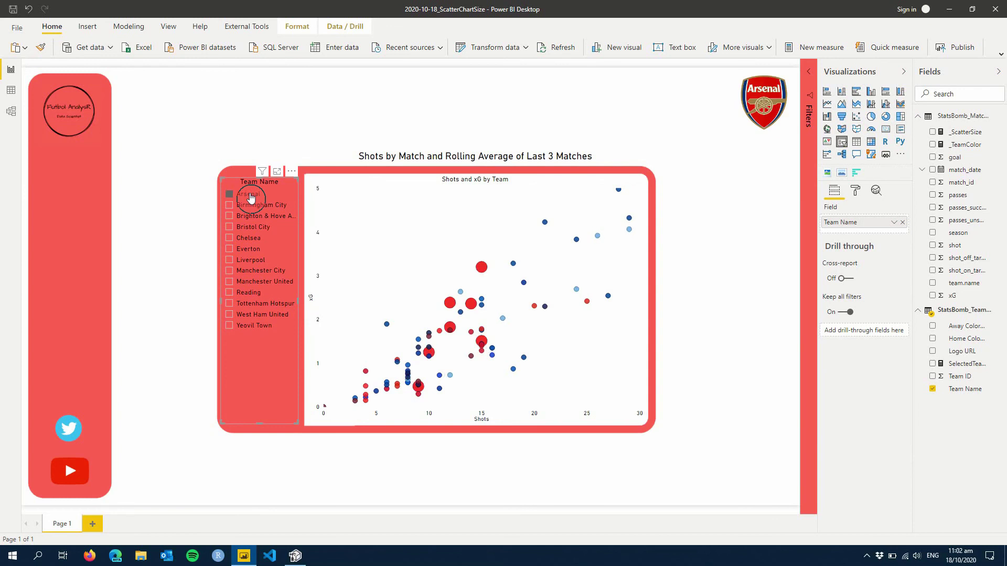
pyautogui.click(269, 319)
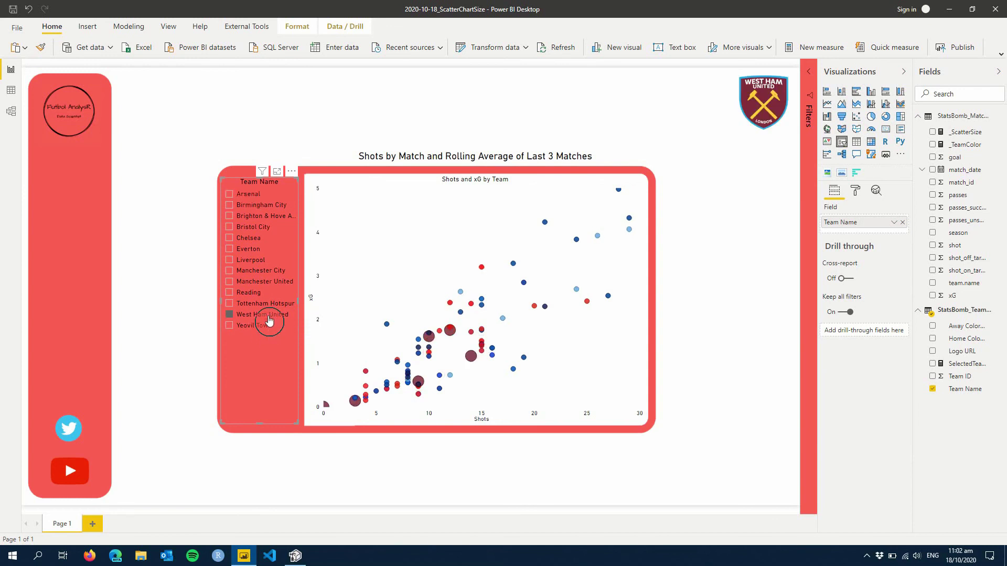
pyautogui.click(254, 197)
pyautogui.click(716, 271)
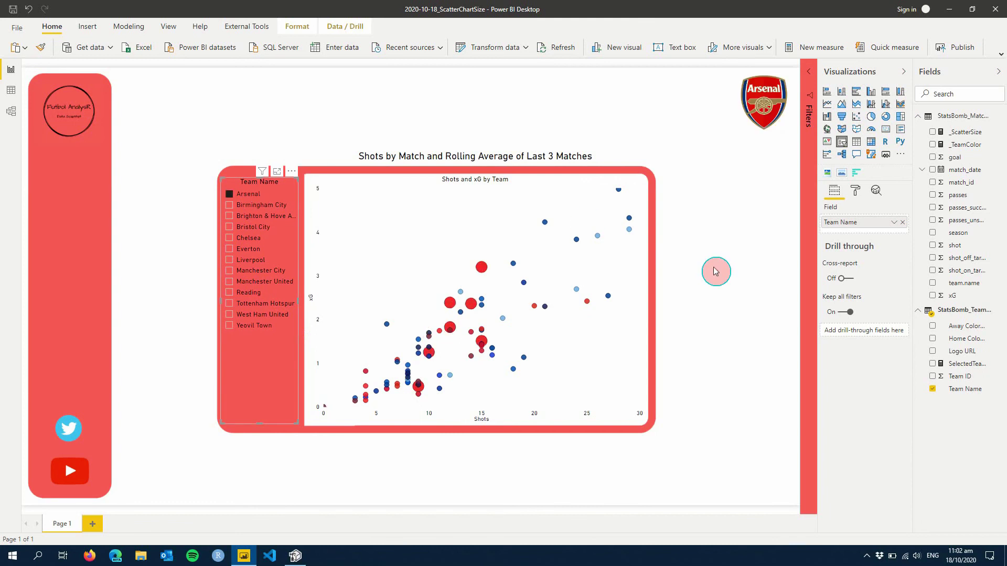